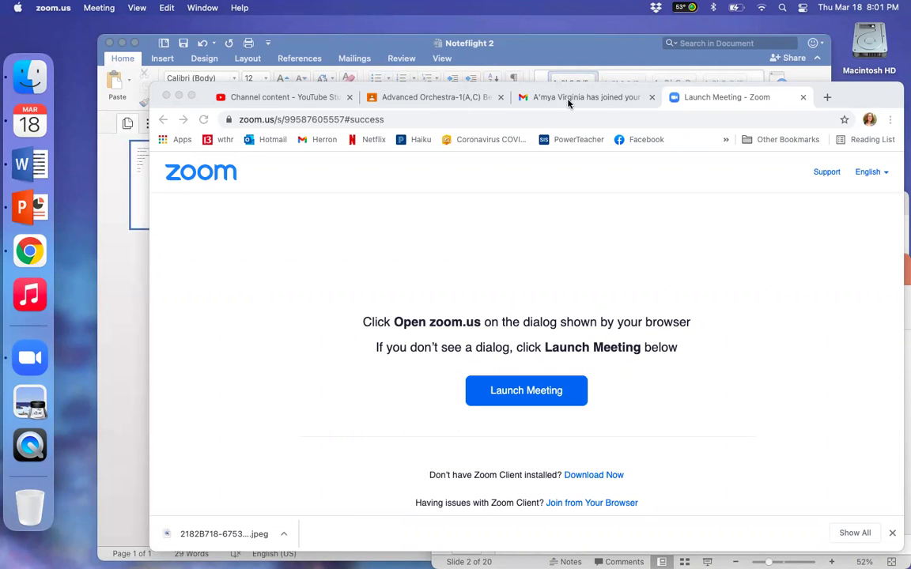
# - Close the Gmail and Zoom meeting tabs in Chrome
pyautogui.click(651, 98)
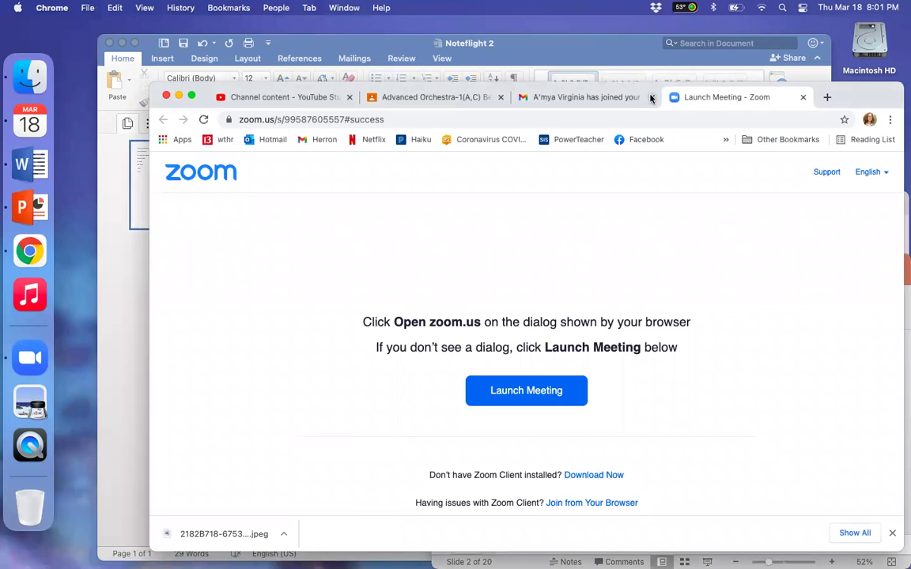
pyautogui.click(650, 97)
pyautogui.click(651, 97)
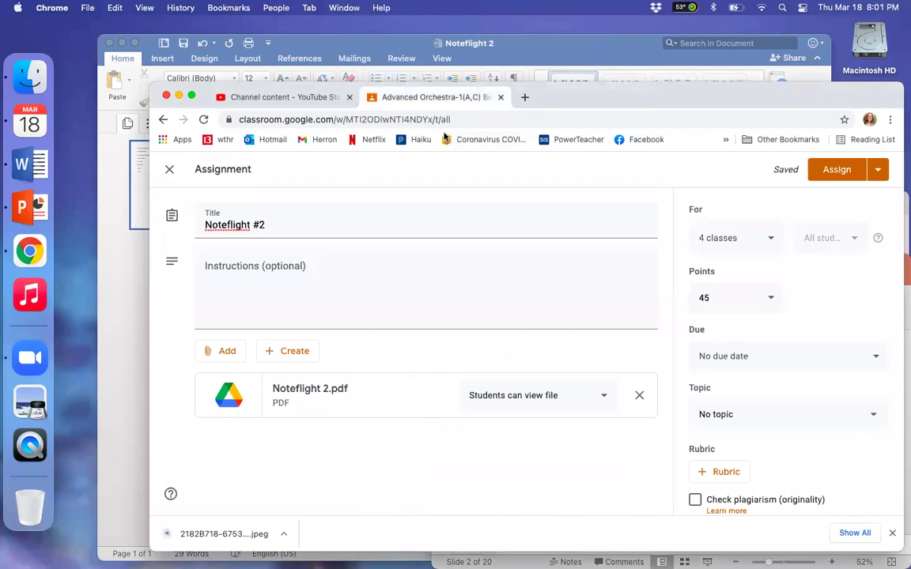
# - In the YouTube Studio tab, go to the Noteflight site from the address bar
pyautogui.click(297, 98)
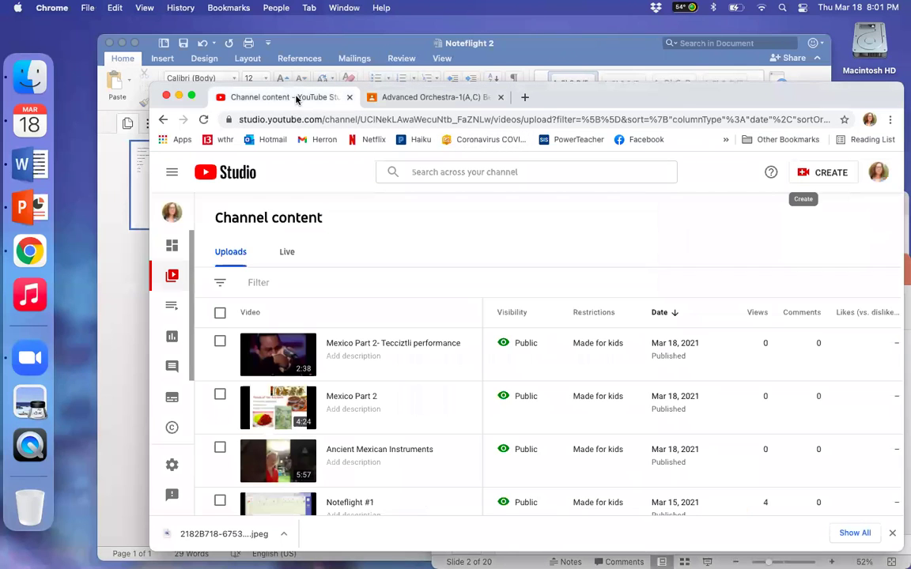
pyautogui.click(501, 121)
pyautogui.write('note')
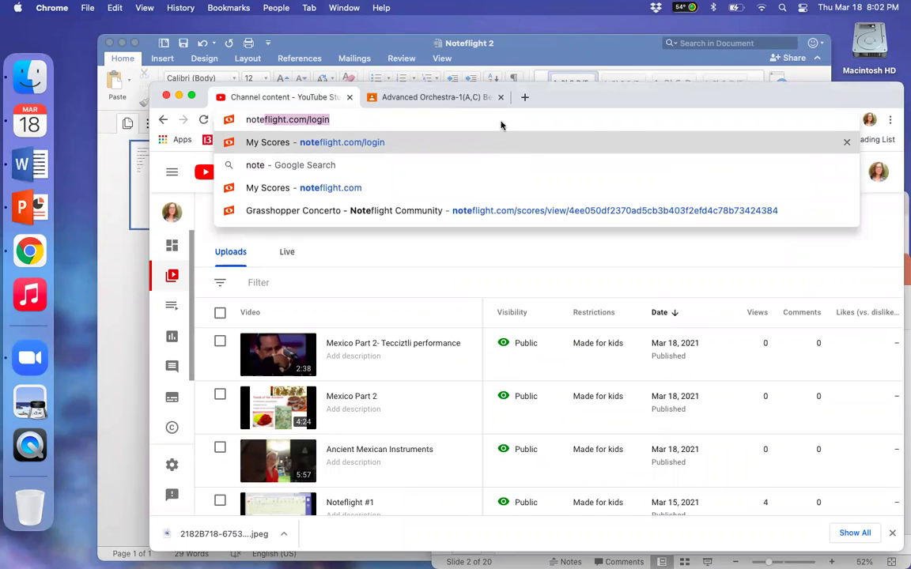
pyautogui.press('Return')
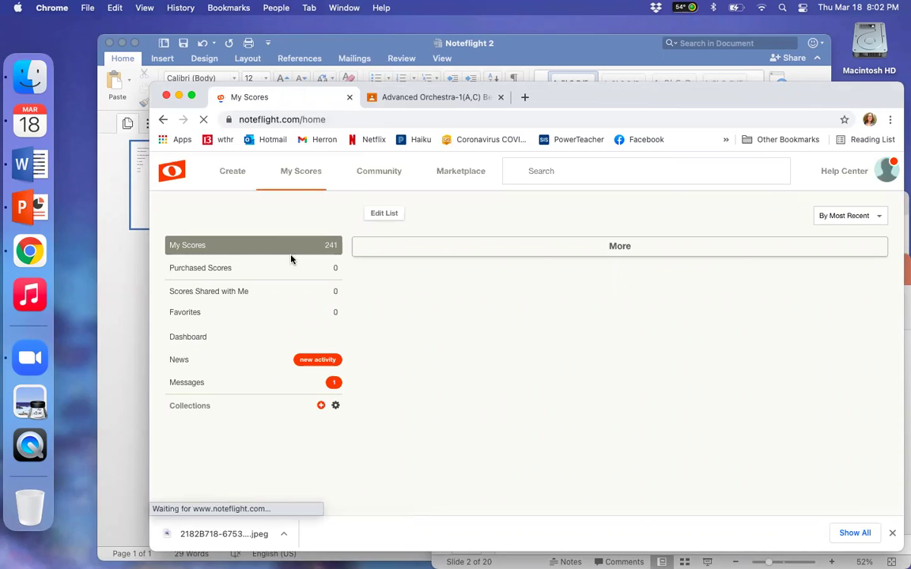
# - Create a new score from the blank Treble Clef template
pyautogui.click(230, 176)
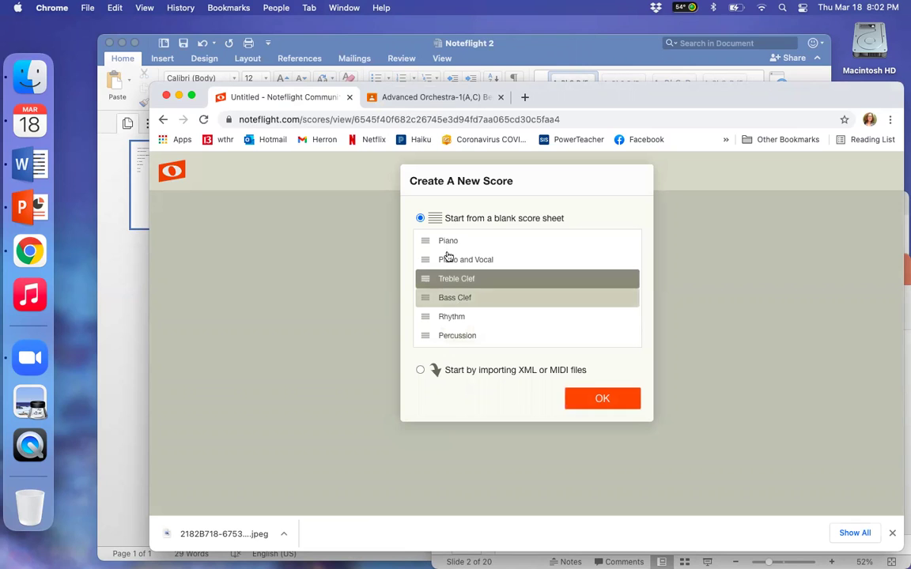
pyautogui.click(601, 399)
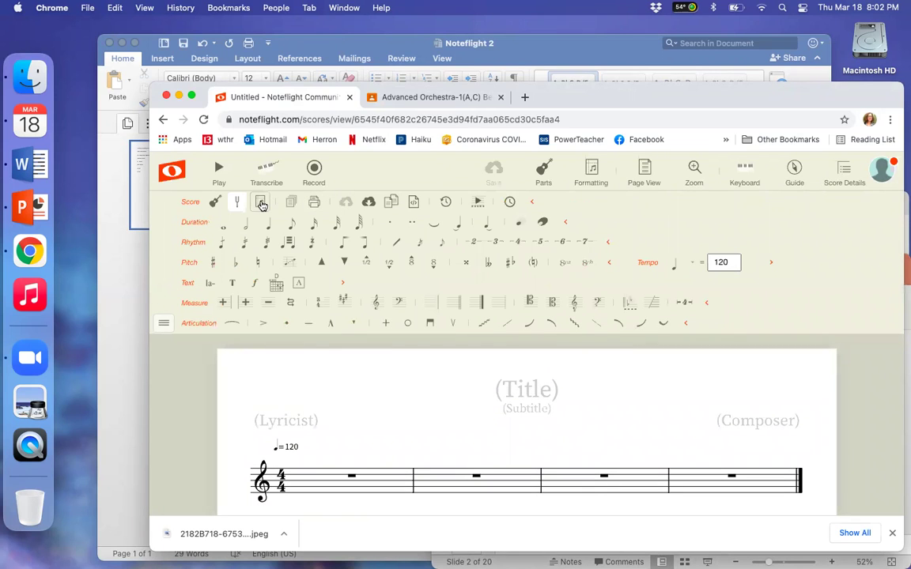
# - Change the Piano part's instrument to Viola (solo) under Bowed Strings
pyautogui.click(543, 174)
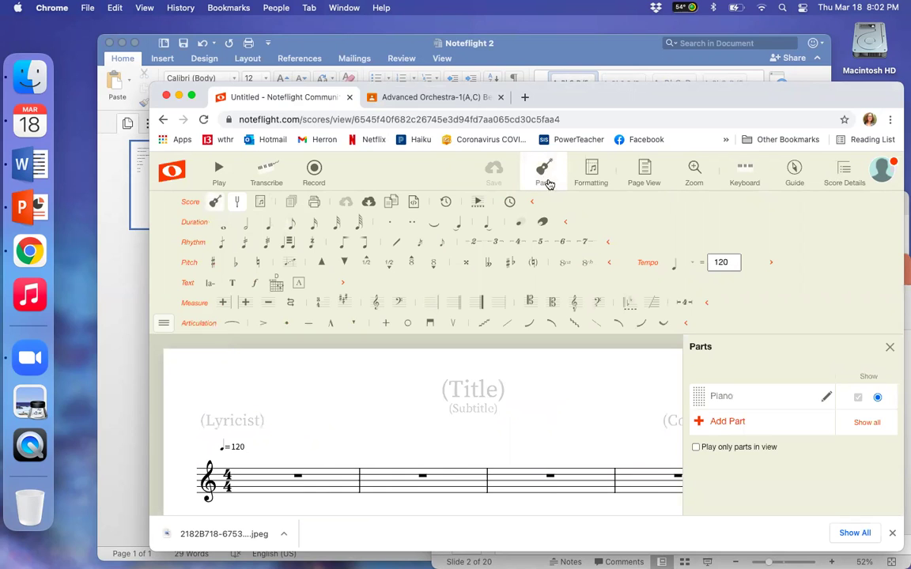
pyautogui.click(826, 396)
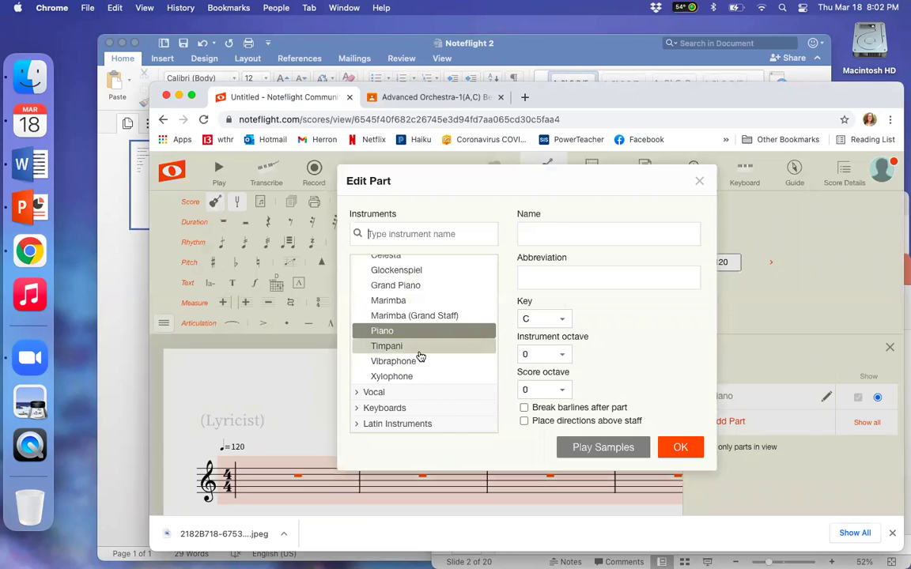
pyautogui.scroll(3, 416, 356)
pyautogui.click(401, 266)
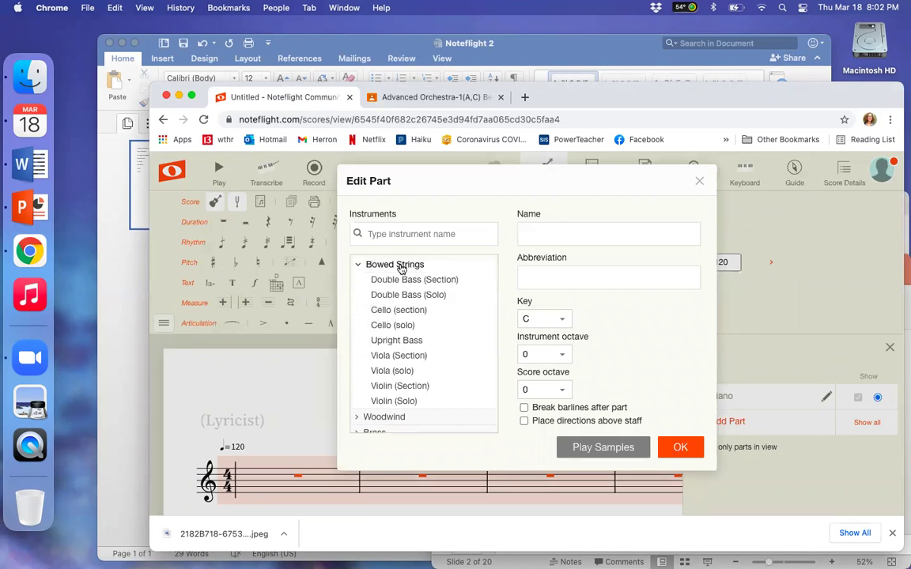
pyautogui.click(392, 372)
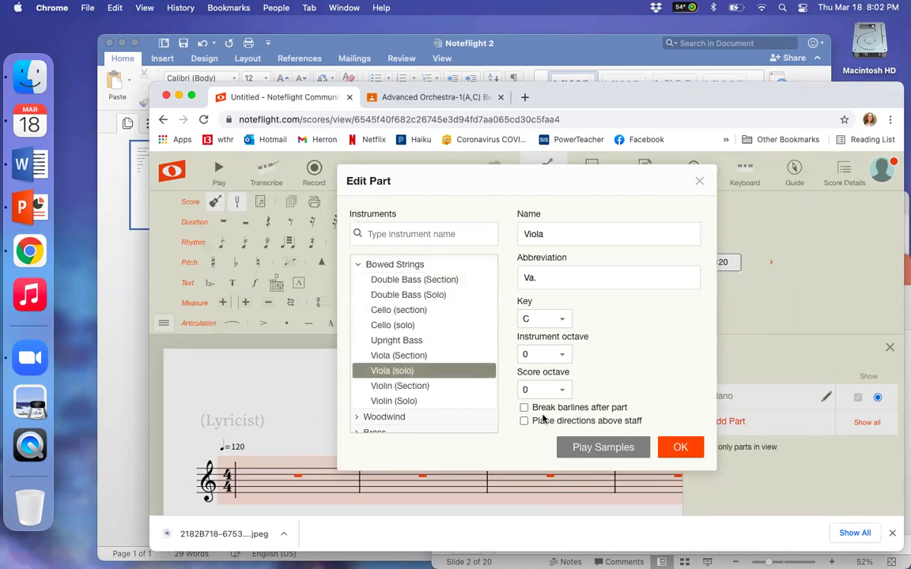
pyautogui.click(682, 448)
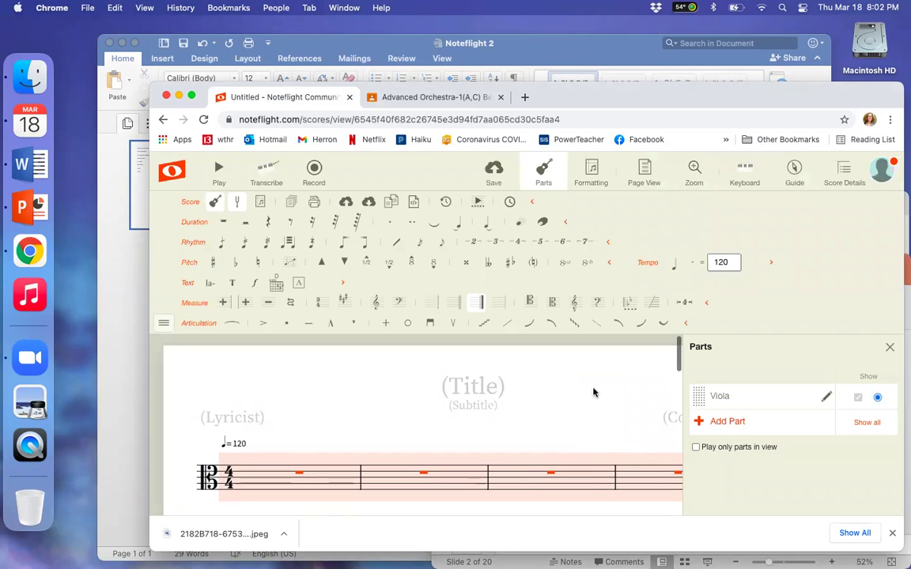
pyautogui.click(891, 350)
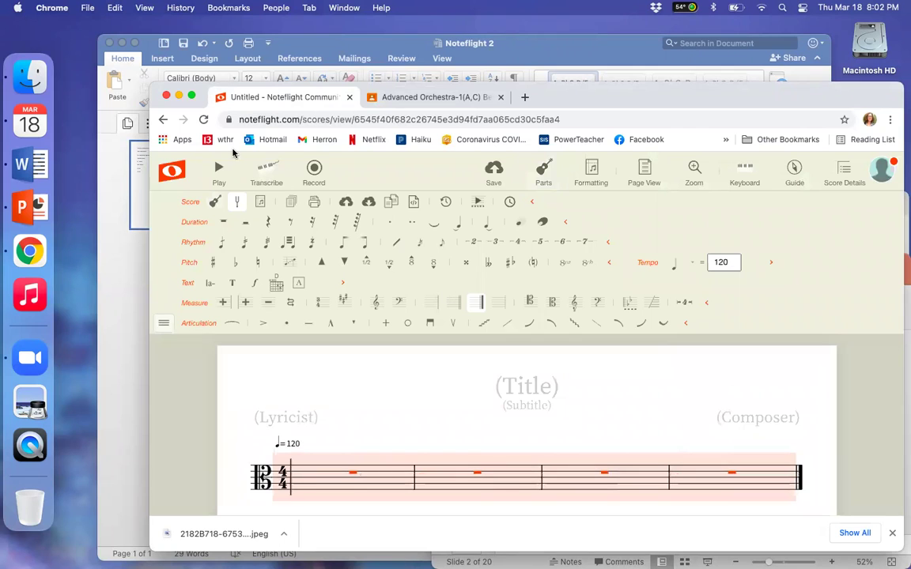
# - Bring the 'Noteflight 2' assignment document forward in Word to read the required elements
pyautogui.click(115, 178)
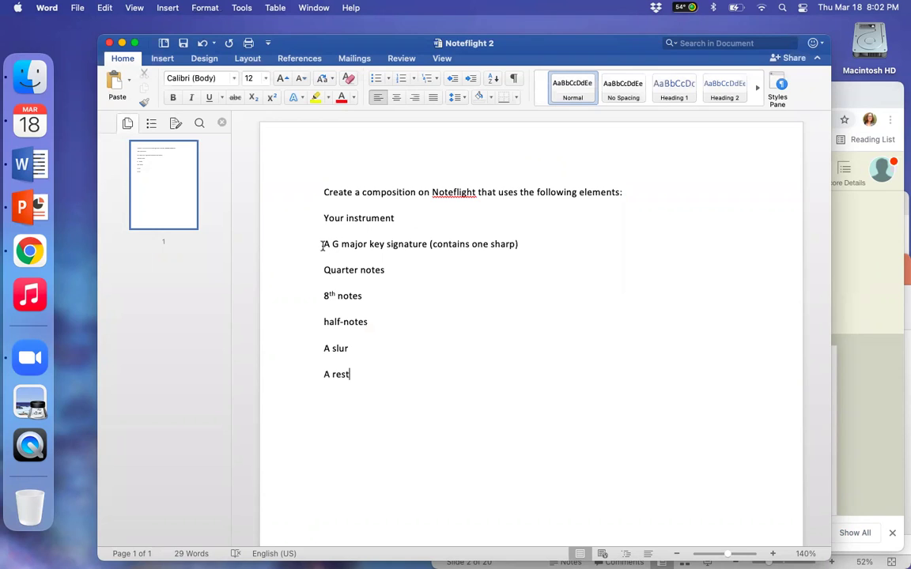
# - Back in the Noteflight score, select measures 1 through 4 of the viola staff
pyautogui.click(853, 271)
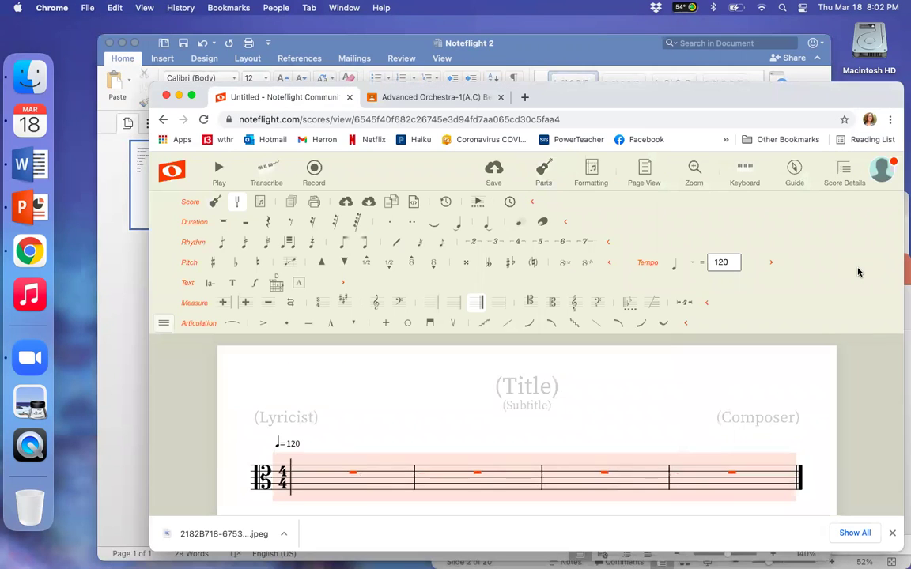
pyautogui.scroll(-2, 549, 402)
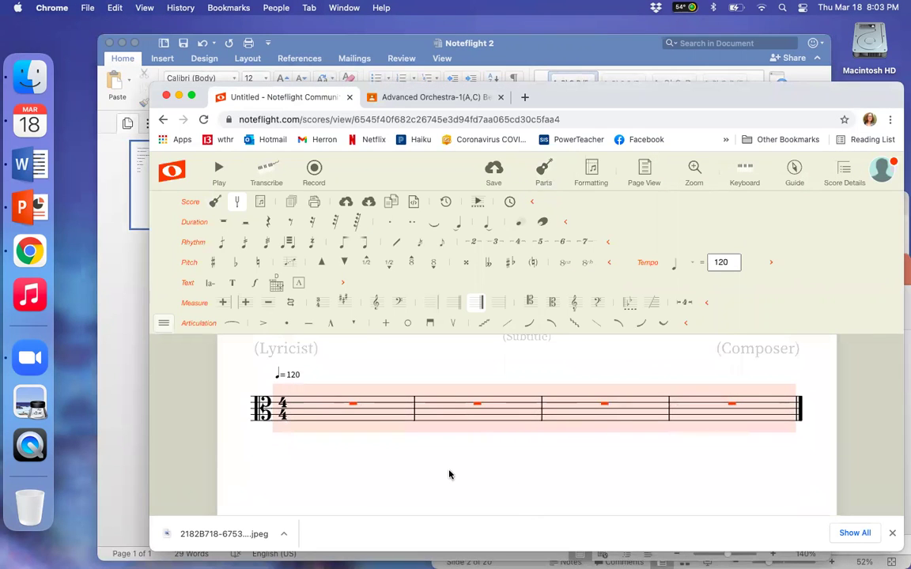
pyautogui.click(284, 492)
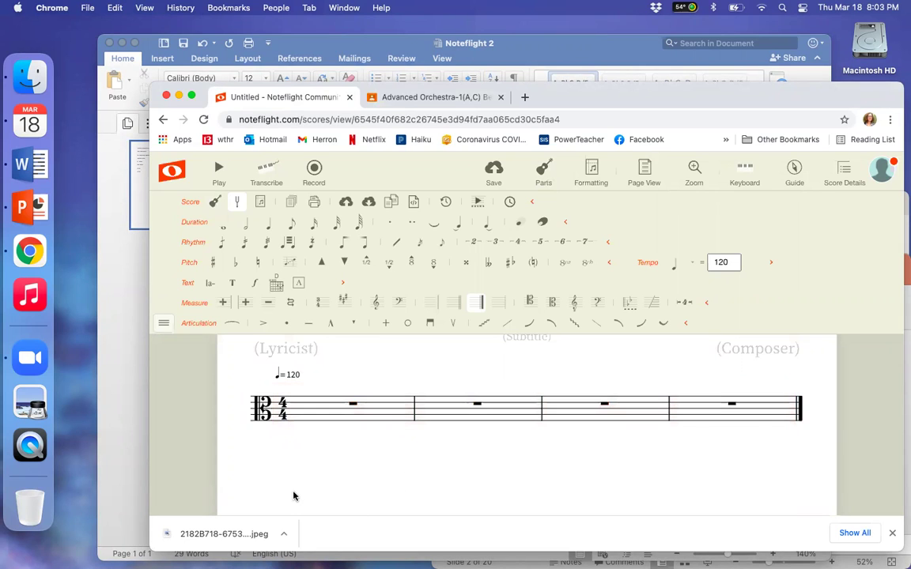
pyautogui.click(322, 417)
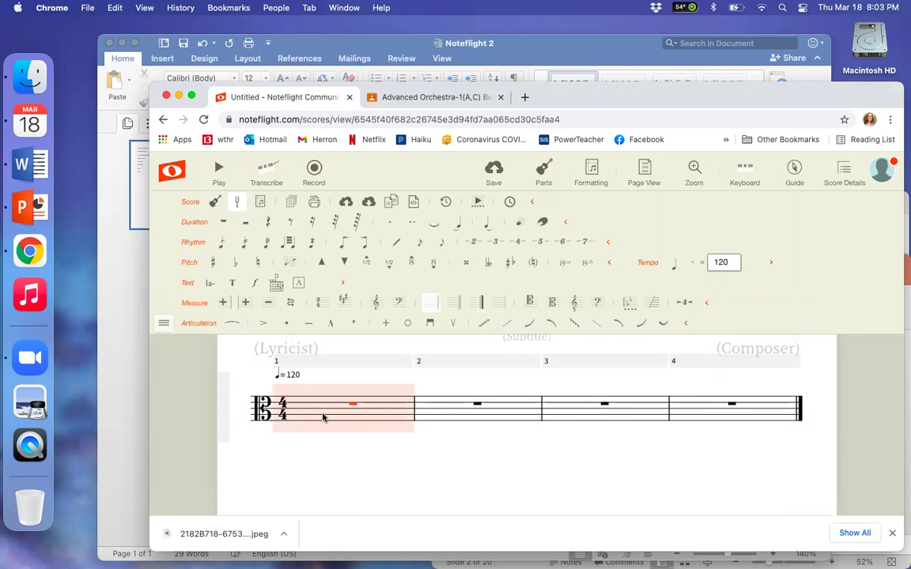
pyautogui.keyDown('shift'); pyautogui.click(704, 414); pyautogui.keyUp('shift')
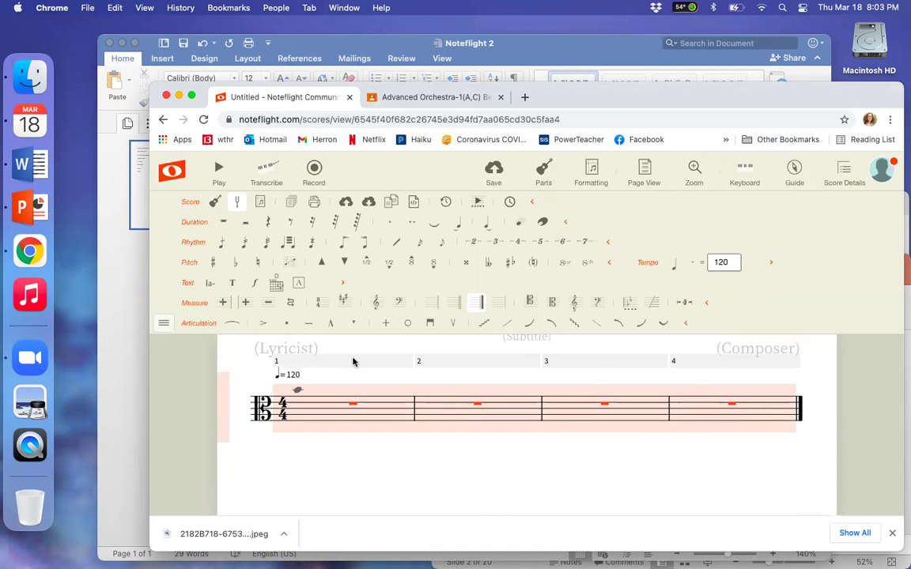
# - Apply a one-sharp G major key signature to the four measures
pyautogui.click(345, 305)
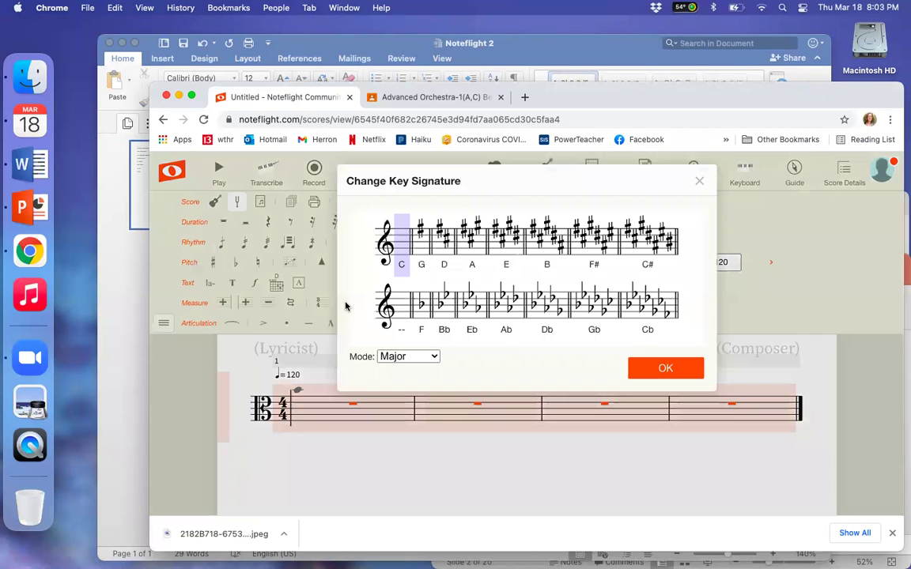
pyautogui.click(421, 245)
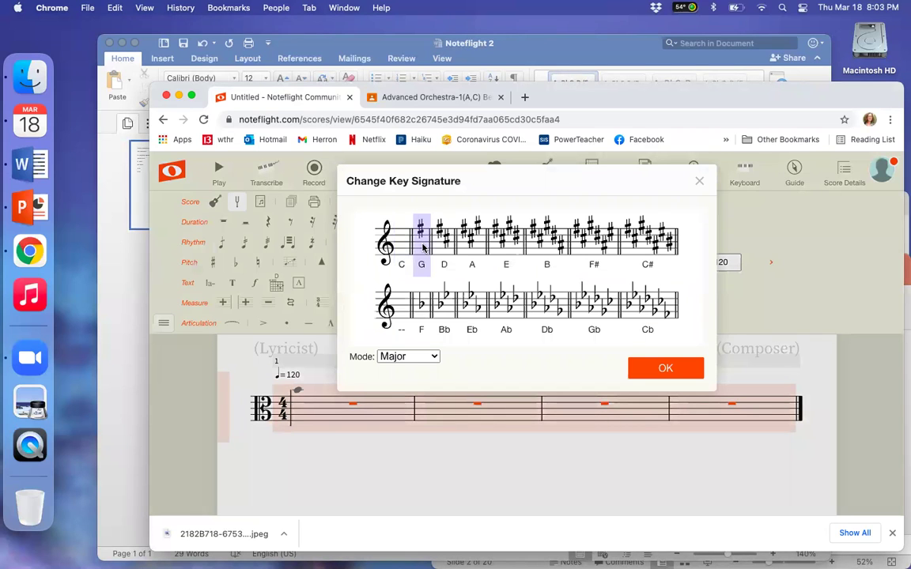
pyautogui.click(664, 368)
pyautogui.click(579, 481)
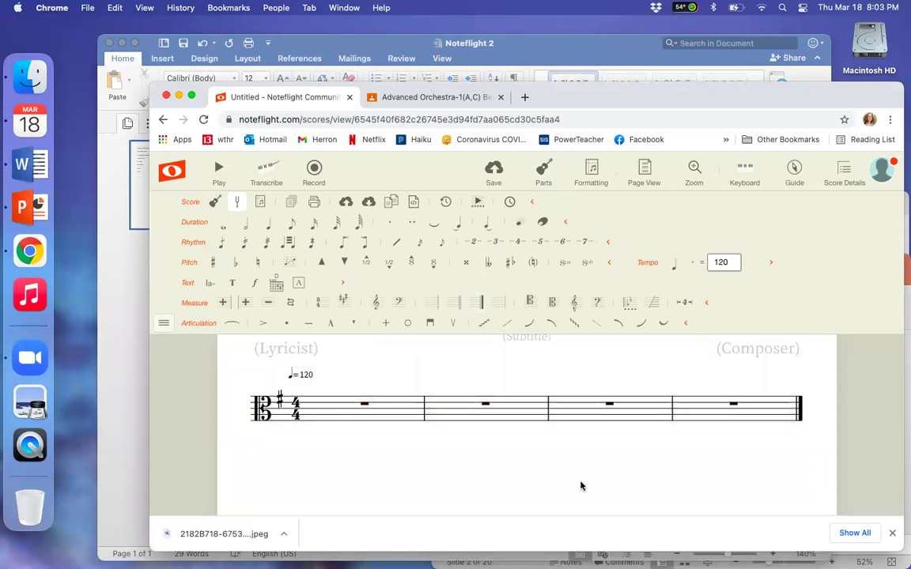
pyautogui.click(335, 417)
pyautogui.keyDown('shift'); pyautogui.click(693, 412); pyautogui.keyUp('shift')
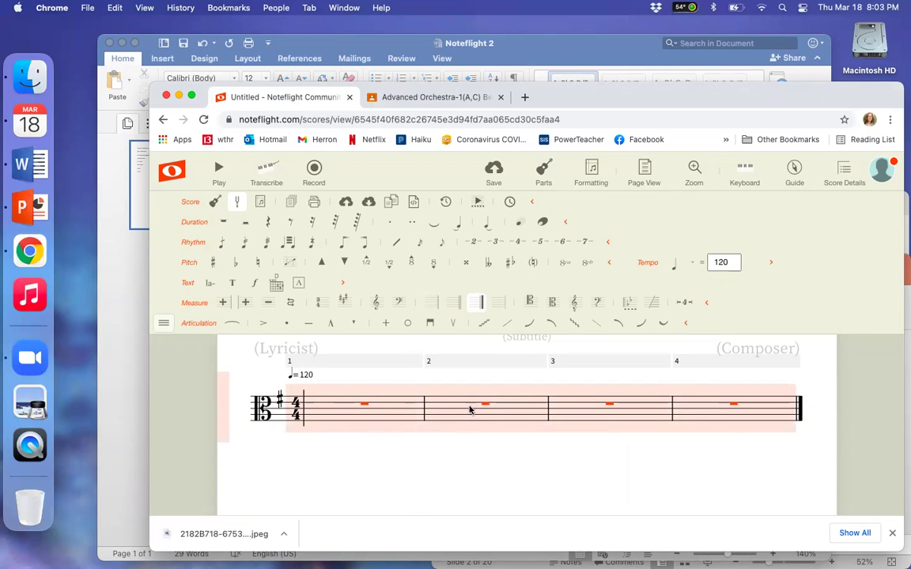
# - After checking the Word checklist, enter a quarter note at the start of measure 1
pyautogui.click(341, 494)
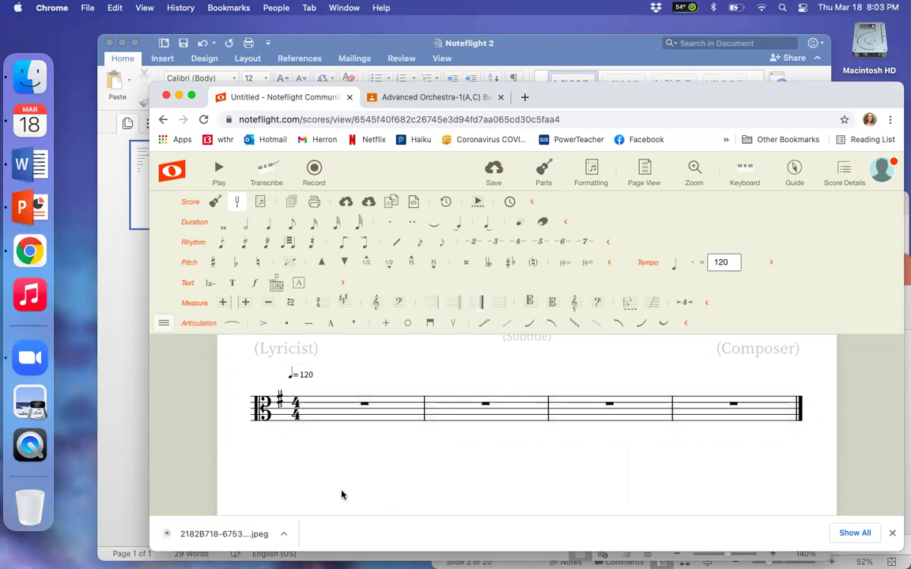
pyautogui.click(342, 411)
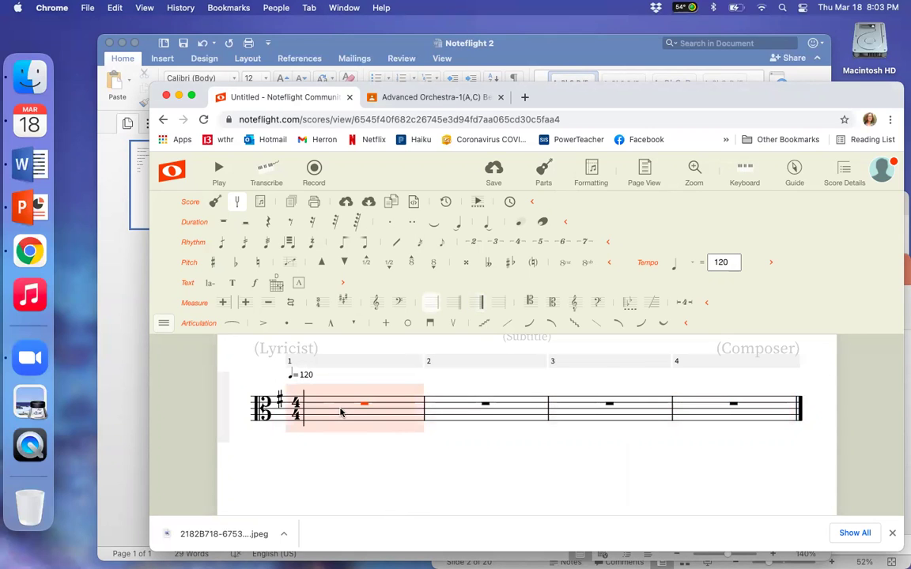
pyautogui.click(382, 487)
pyautogui.click(100, 131)
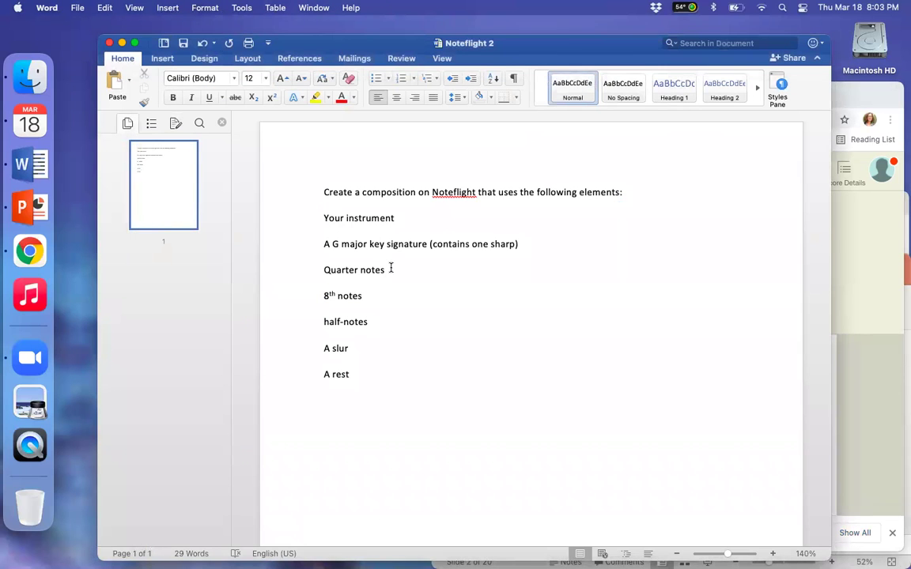
pyautogui.click(859, 412)
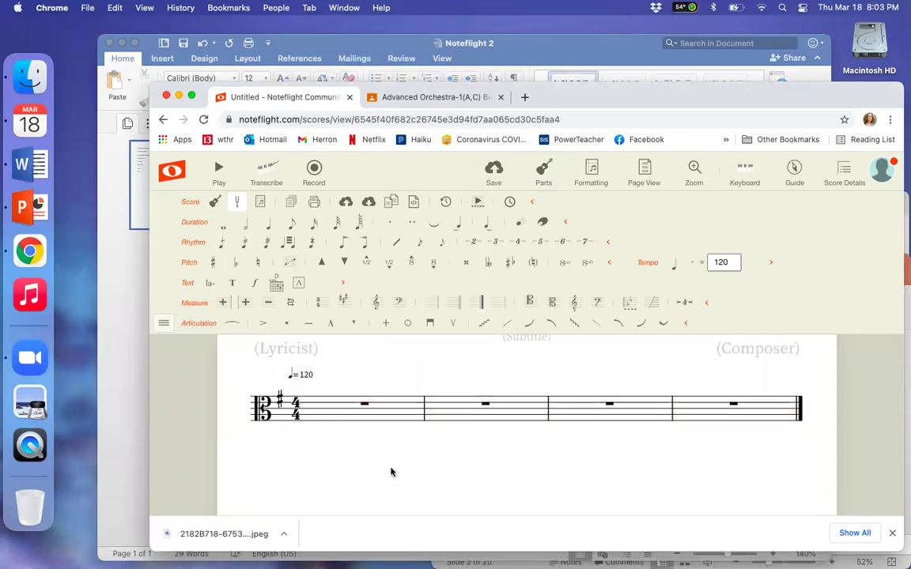
pyautogui.click(340, 411)
pyautogui.click(324, 423)
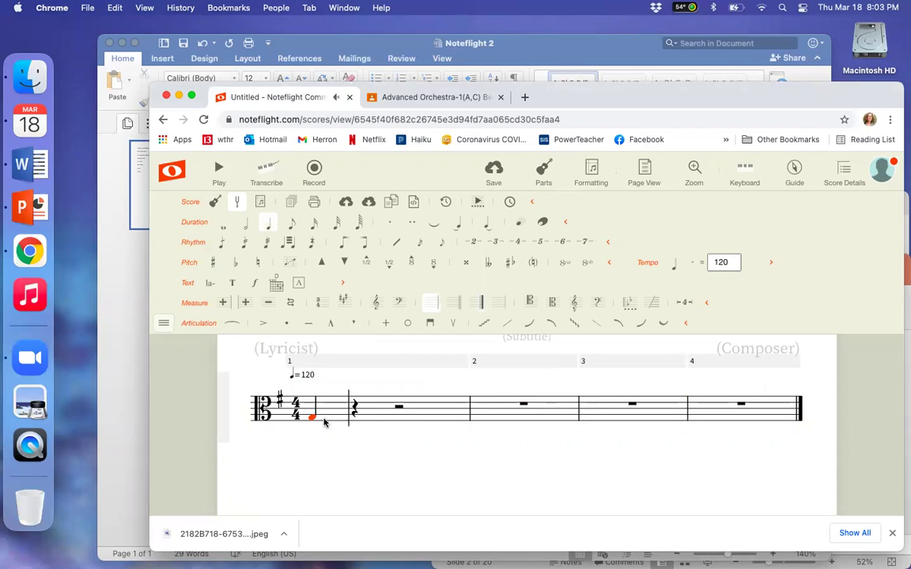
# - Add quarter notes on beats 2, 3 and 4 of measure 1
pyautogui.click(355, 410)
pyautogui.click(397, 408)
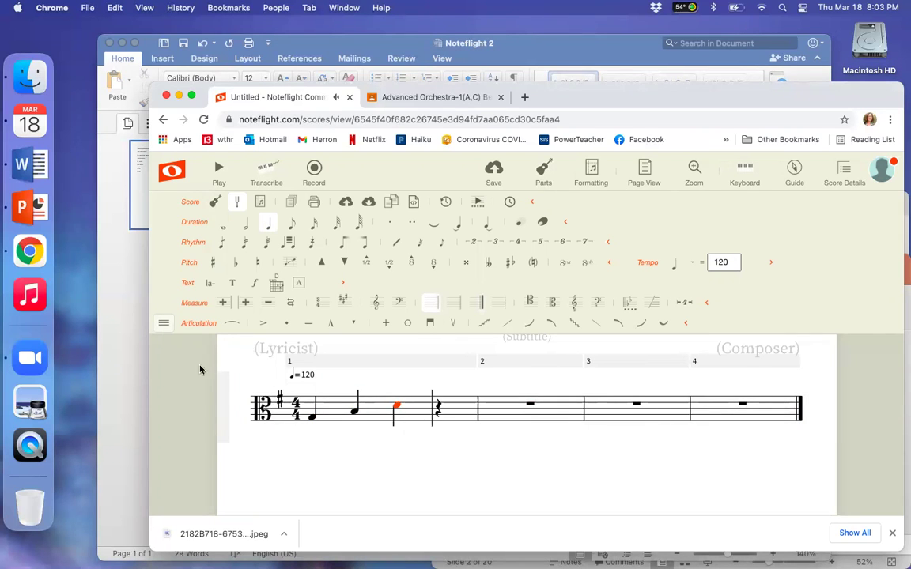
pyautogui.click(120, 350)
pyautogui.click(858, 343)
pyautogui.click(441, 410)
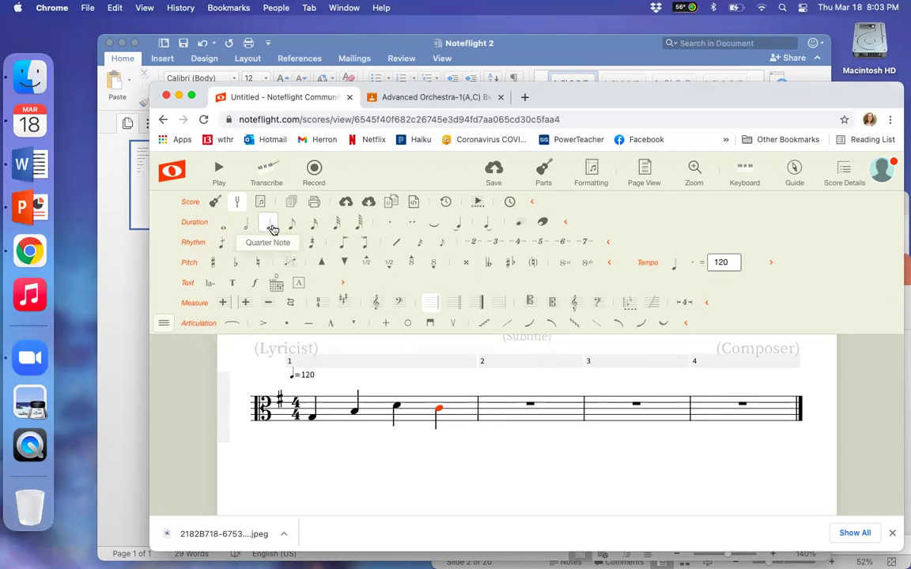
# - Make measure 1's last beat two beamed eighth notes and add eighth notes opening measure 2
pyautogui.click(291, 227)
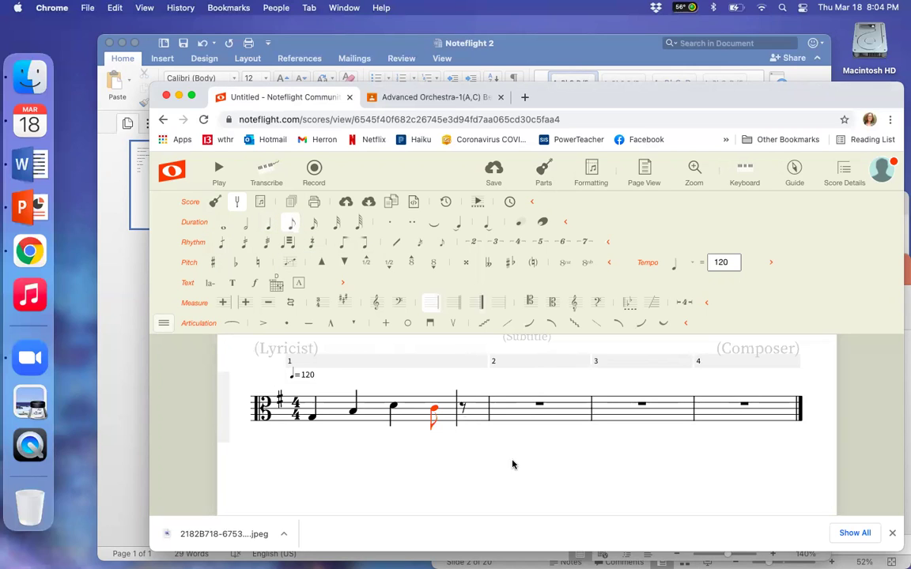
pyautogui.click(463, 411)
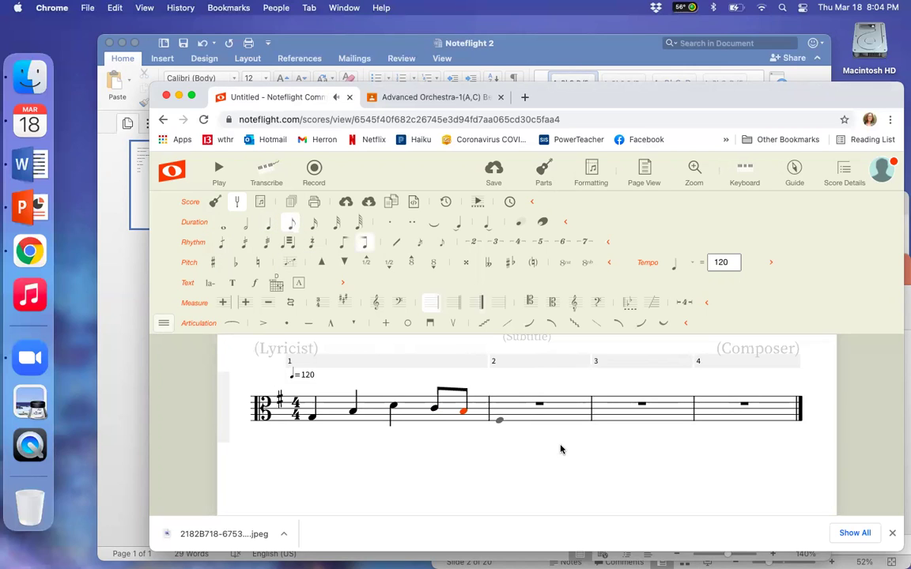
pyautogui.click(520, 411)
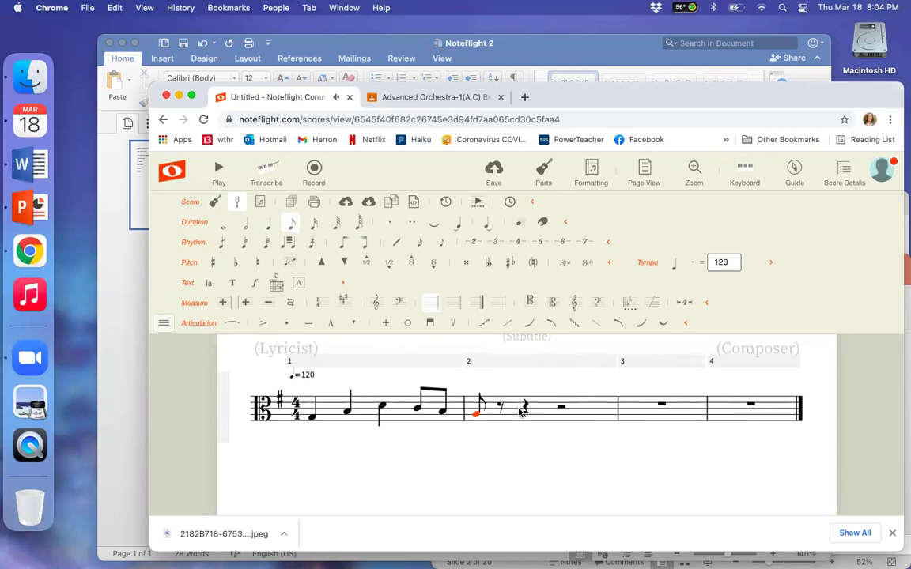
pyautogui.press('c')
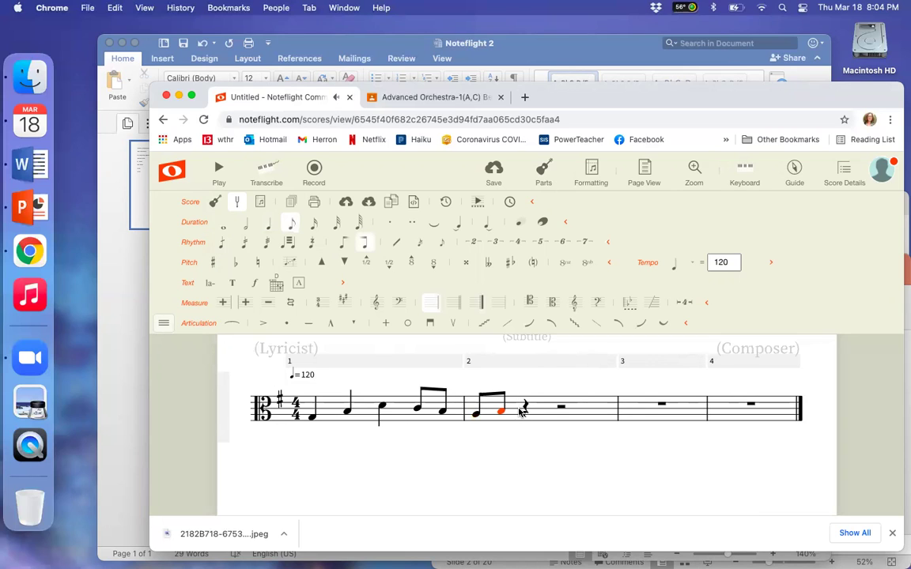
pyautogui.press('c')
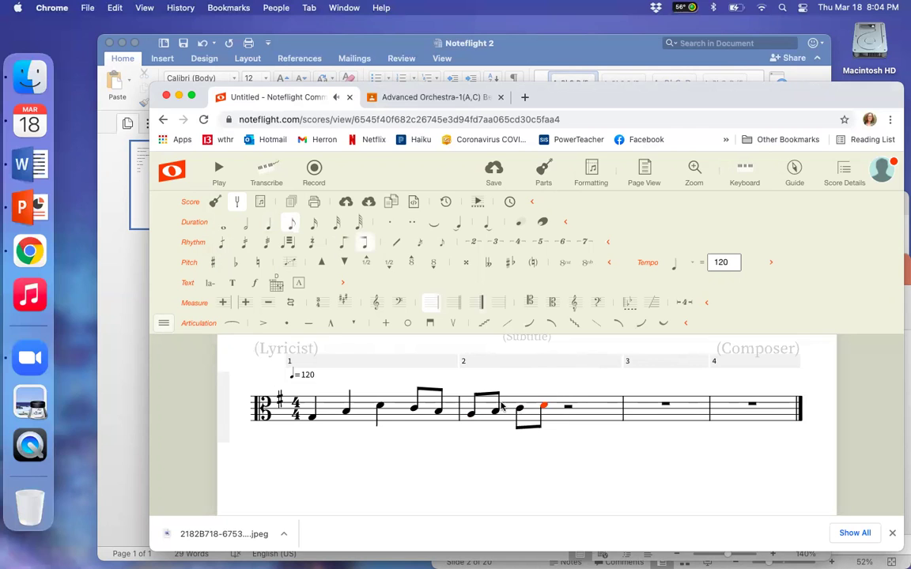
pyautogui.click(118, 318)
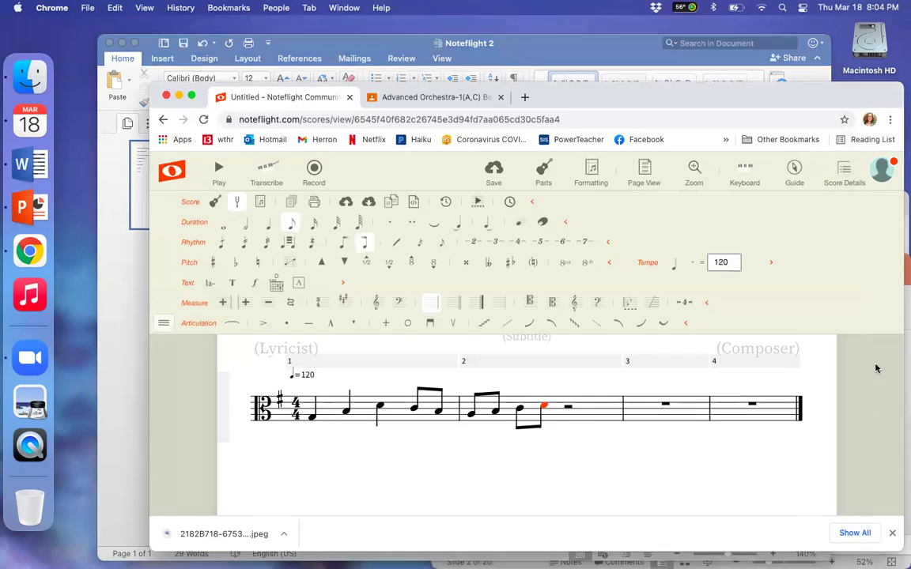
pyautogui.click(842, 332)
# - Add a fourth eighth note (G), a half note ending measure 2, and a half note opening measure 3
pyautogui.press('g')
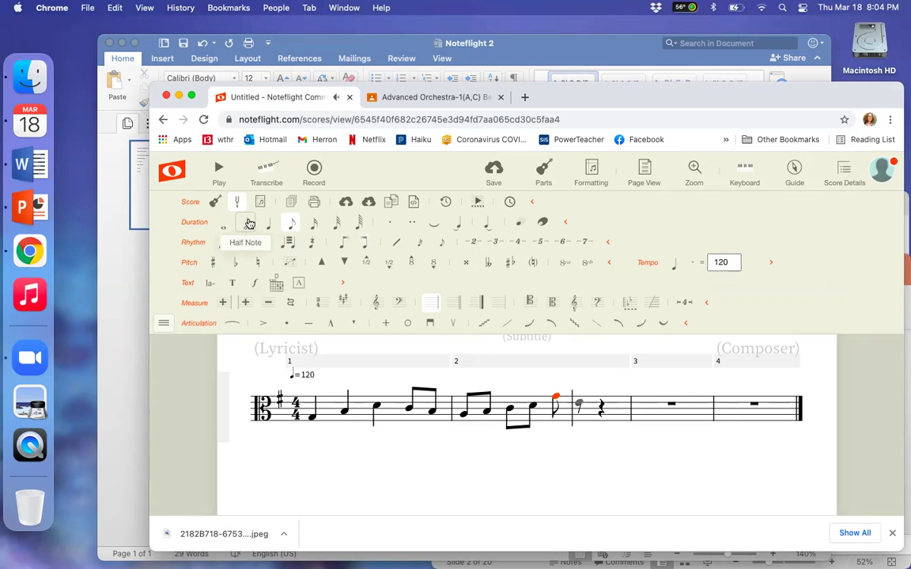
pyautogui.click(250, 224)
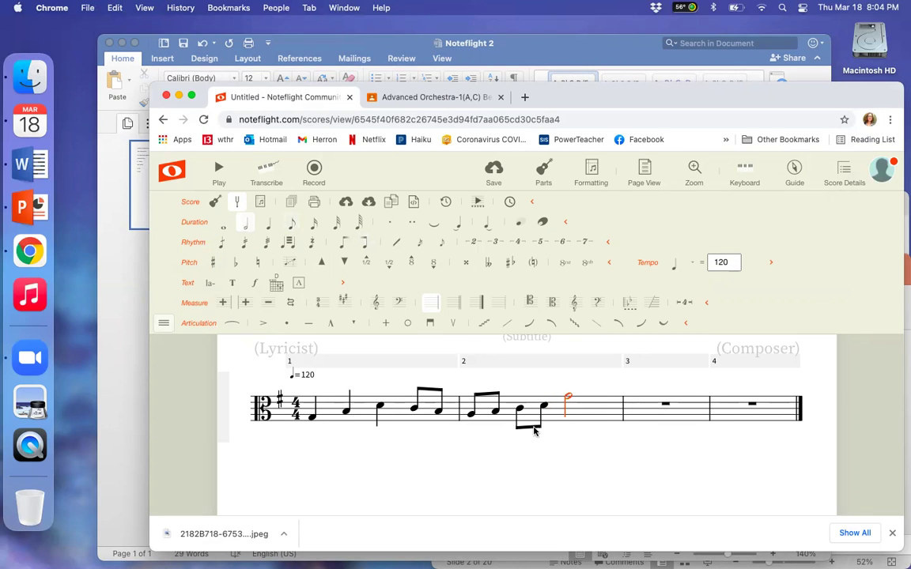
pyautogui.click(637, 422)
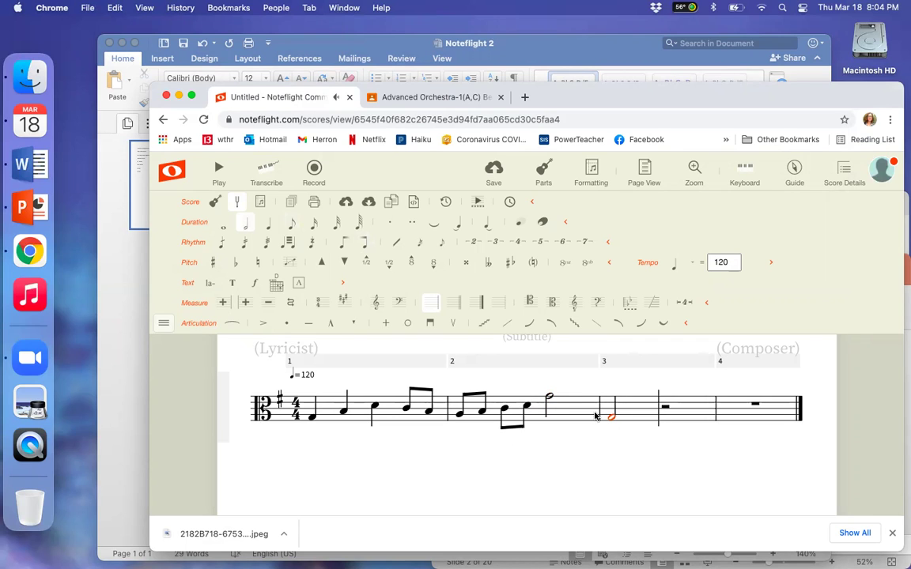
pyautogui.click(551, 398)
pyautogui.click(612, 420)
pyautogui.click(666, 409)
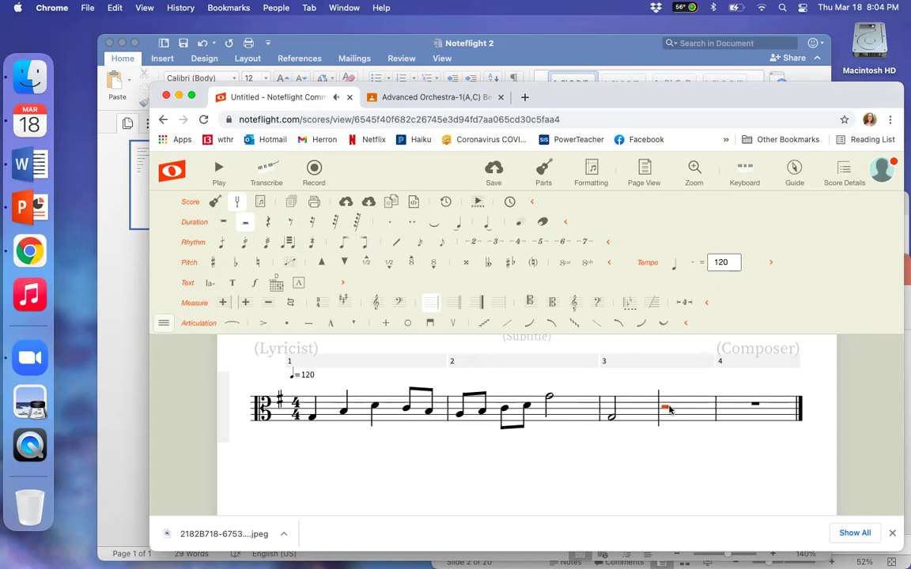
# - Fill the second half of measure 3 with four beamed eighth notes
pyautogui.press('4')
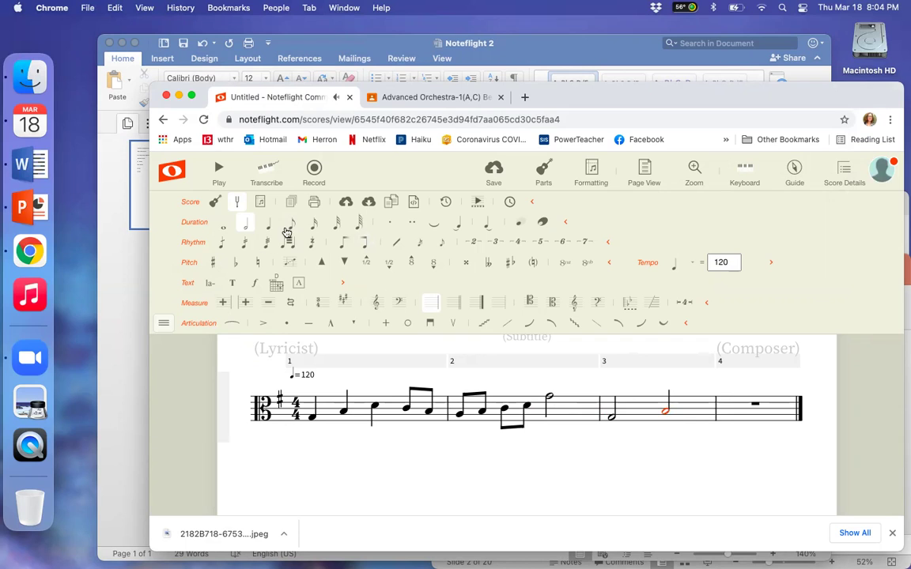
pyautogui.press('c')
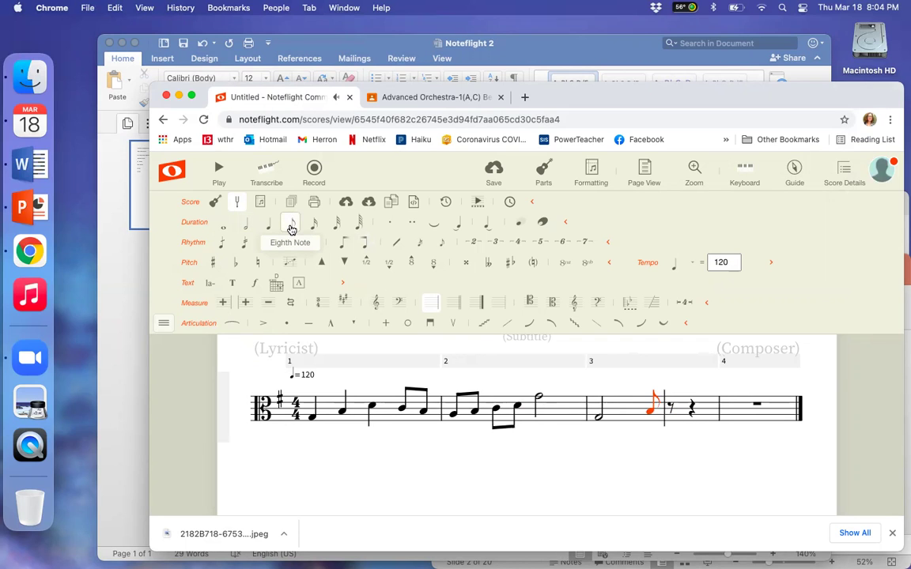
pyautogui.press('d')
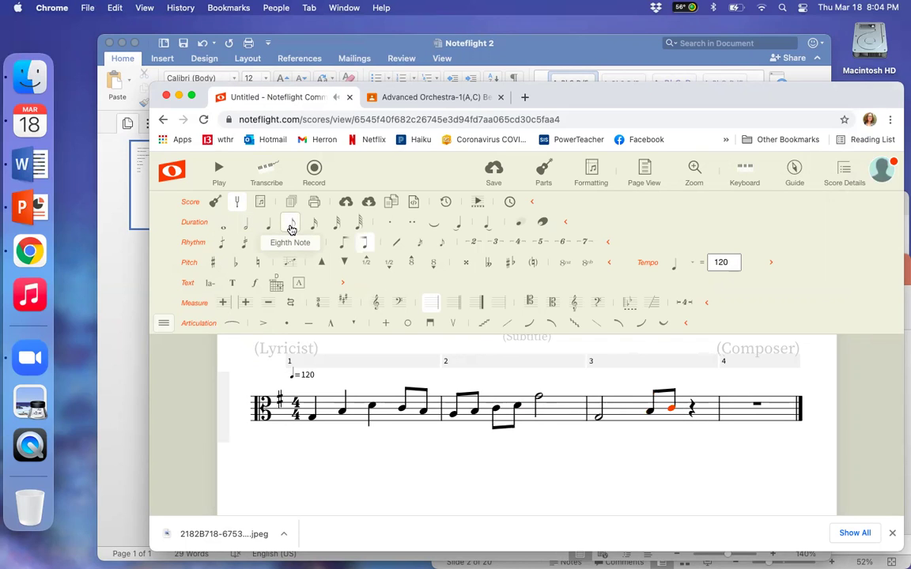
pyautogui.press('b')
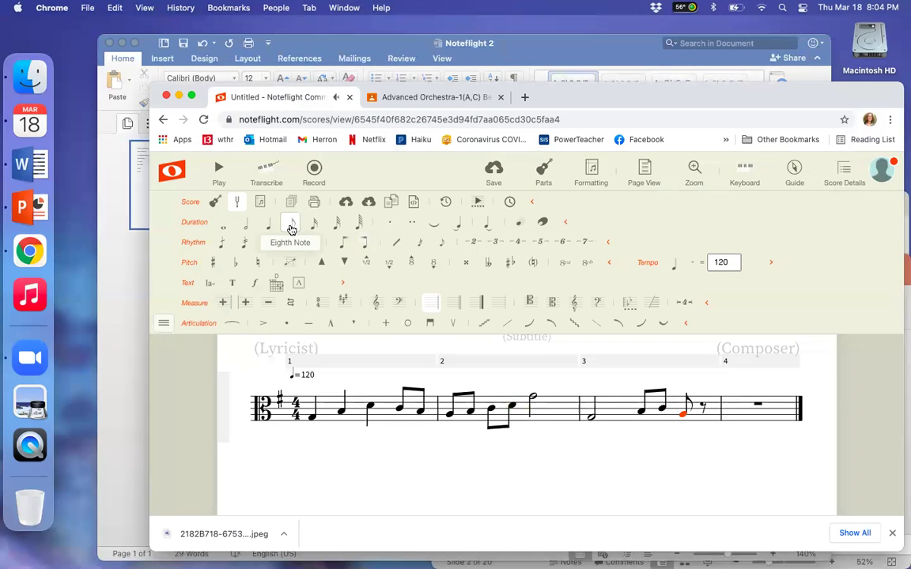
pyautogui.press('c')
# - Begin measure 4 with a G quarter note, then bring back the Word checklist
pyautogui.press('g')
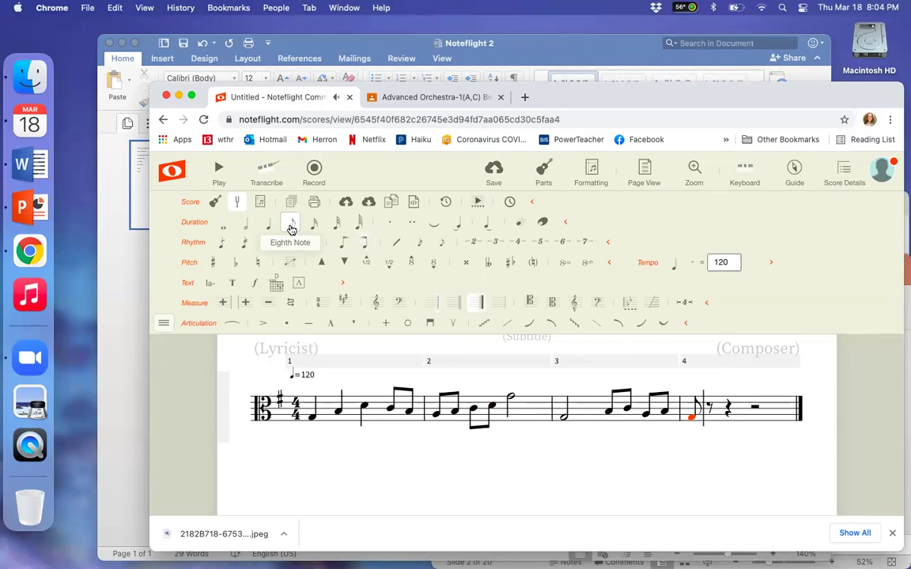
pyautogui.click(270, 225)
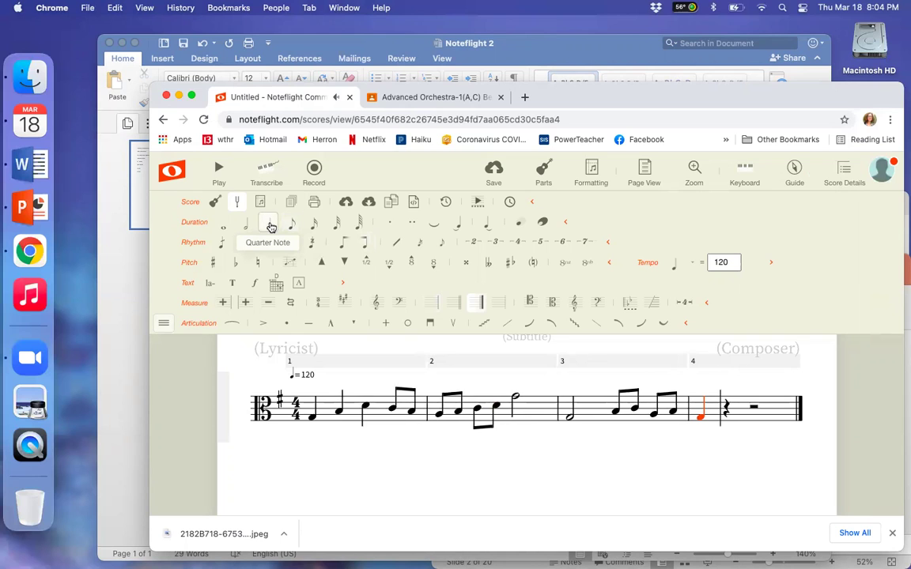
pyautogui.click(118, 298)
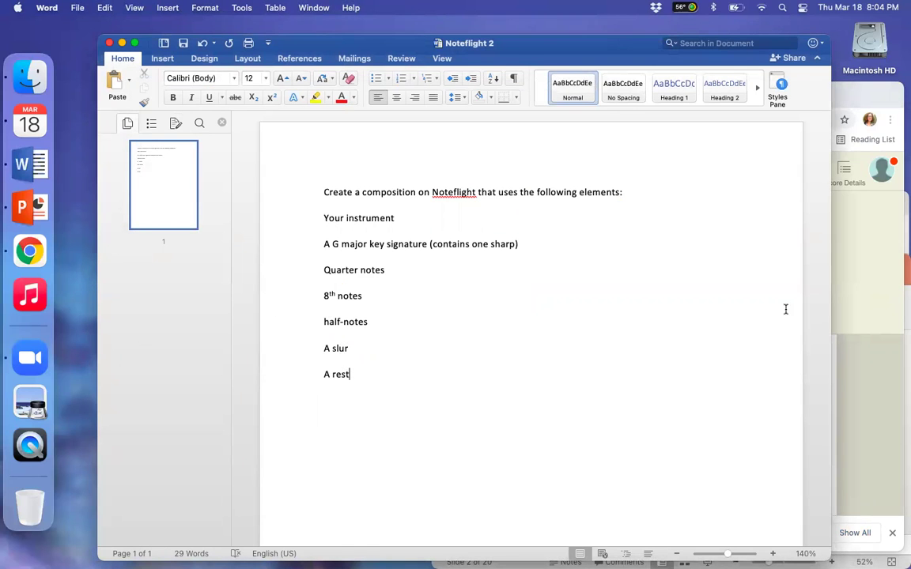
# - Check the Word assignment requirements, then bring the Noteflight viola score back to the front
pyautogui.click(889, 381)
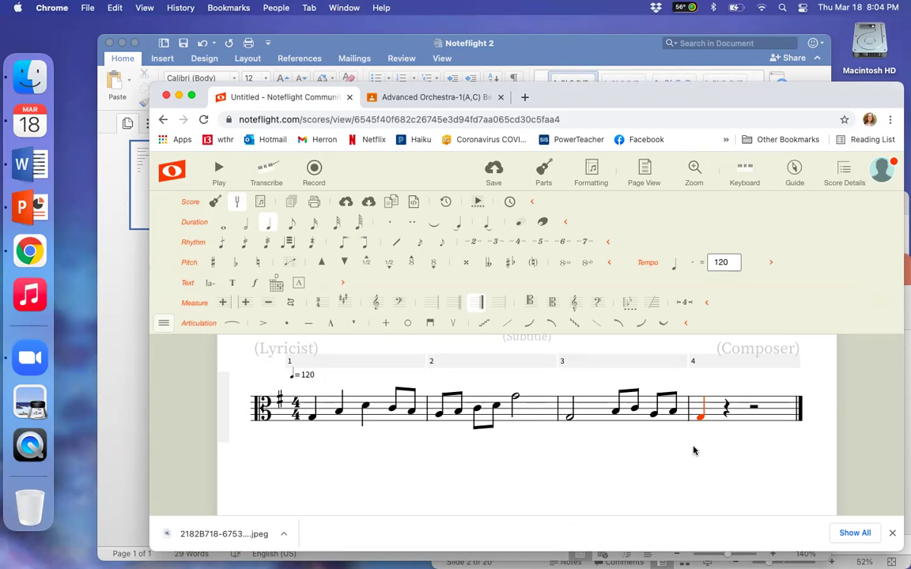
pyautogui.press('r')
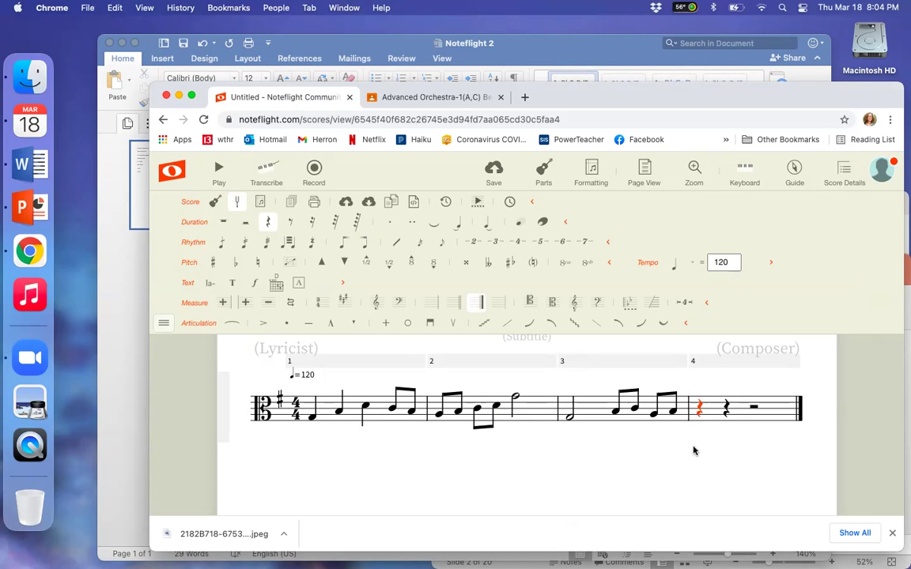
pyautogui.click(698, 419)
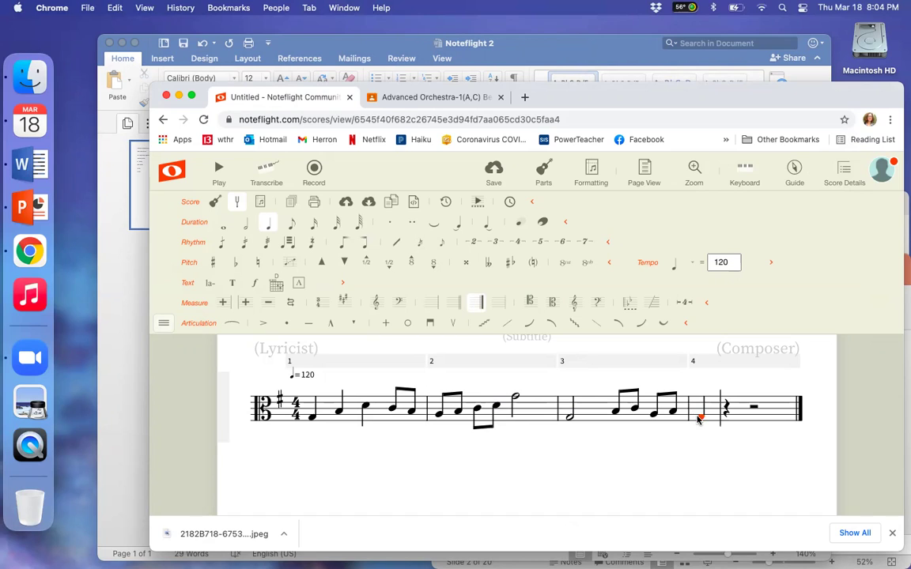
pyautogui.click(393, 409)
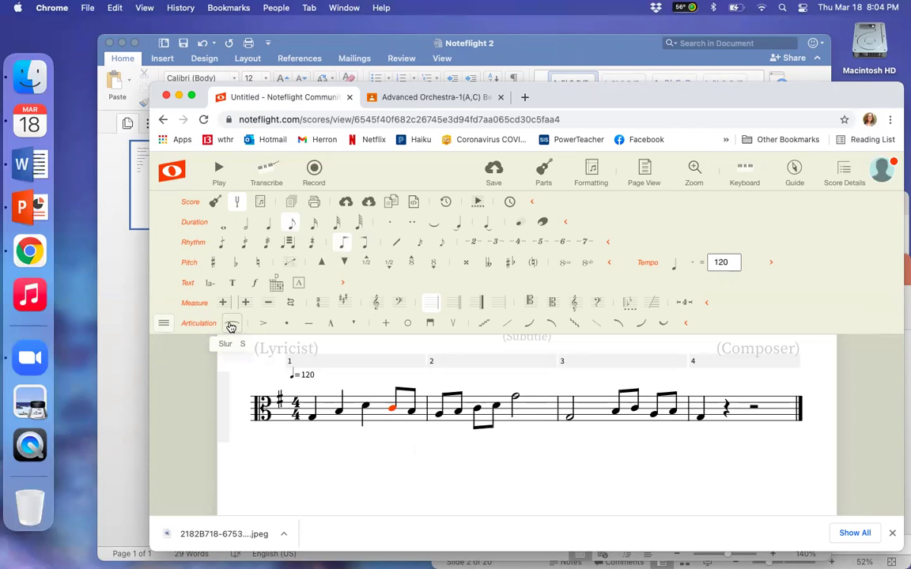
# - Add slurs over the beamed eighth pair ending measure 1 and the first eighth pair of measure 2
pyautogui.click(235, 329)
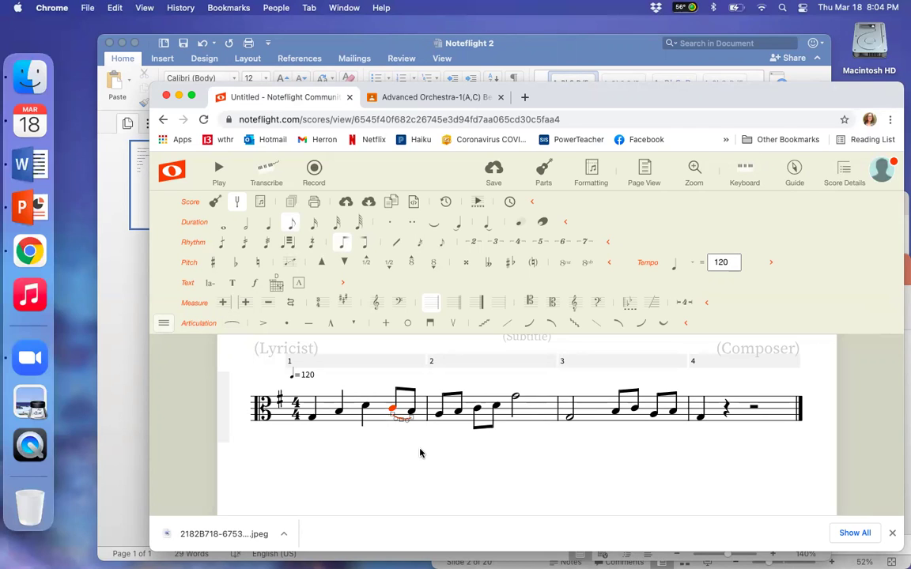
pyautogui.click(439, 416)
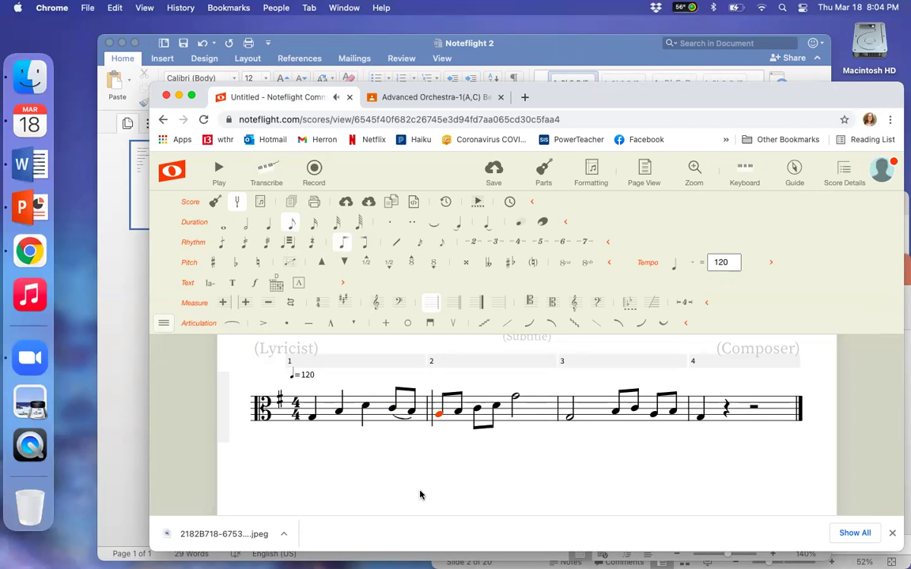
pyautogui.press('s')
pyautogui.click(446, 457)
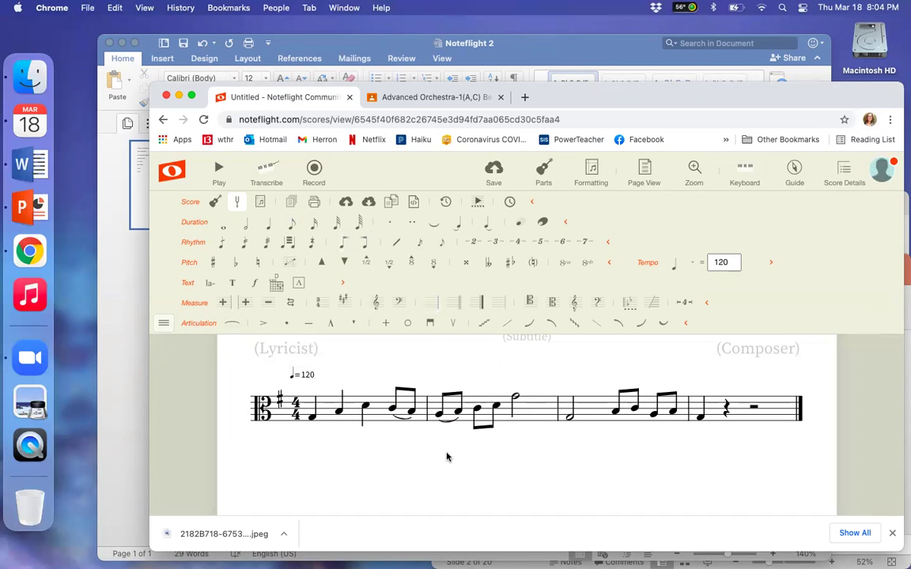